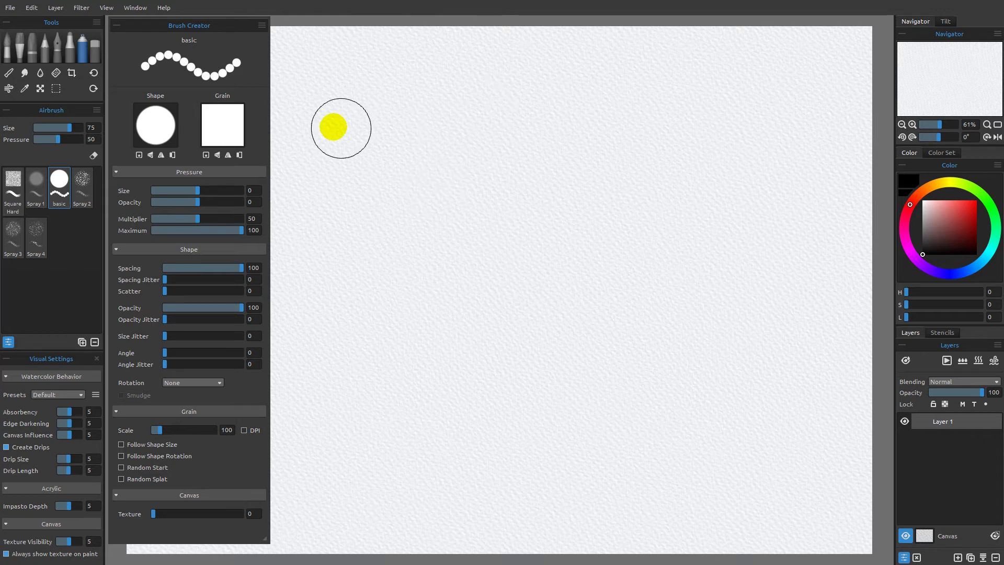
- Load splats.png as the brush grain and paint a row of seven test dabs across the top
left_click(206, 155)
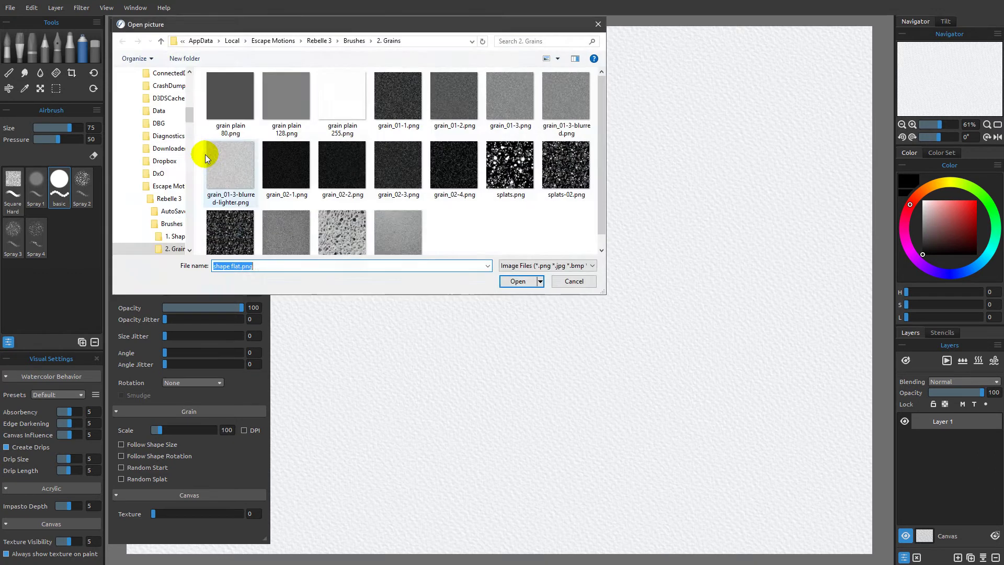
left_click(515, 169)
left_click(518, 280)
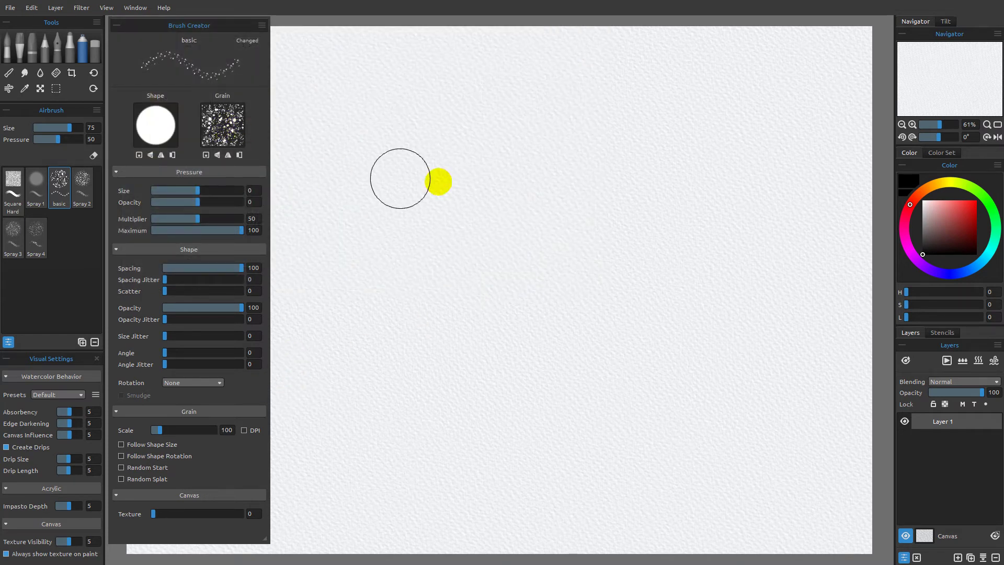
left_click_drag(327, 82, 820, 83)
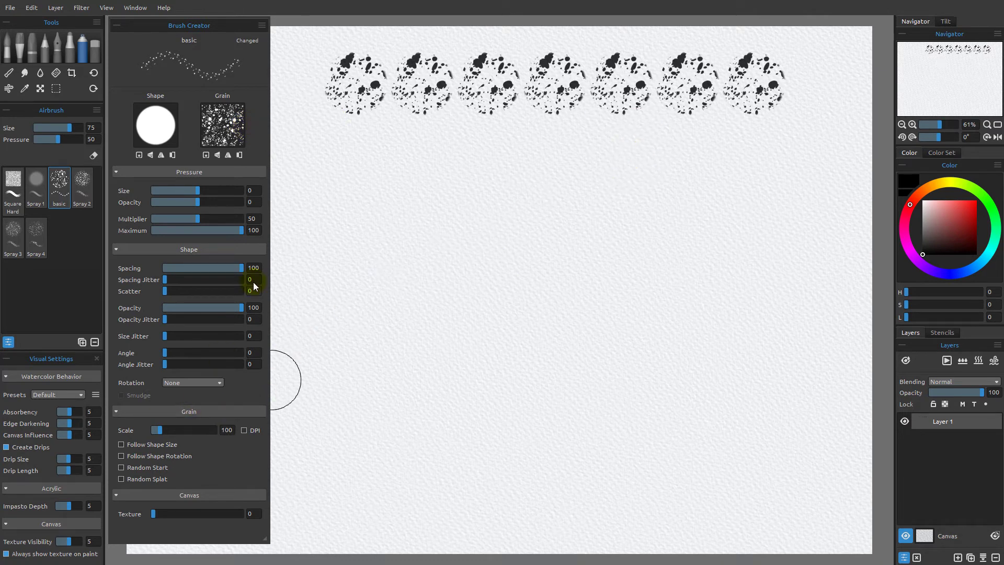
- Enable Random Splat and paint a second straight row of seven varied dabs below the first
left_click(121, 479)
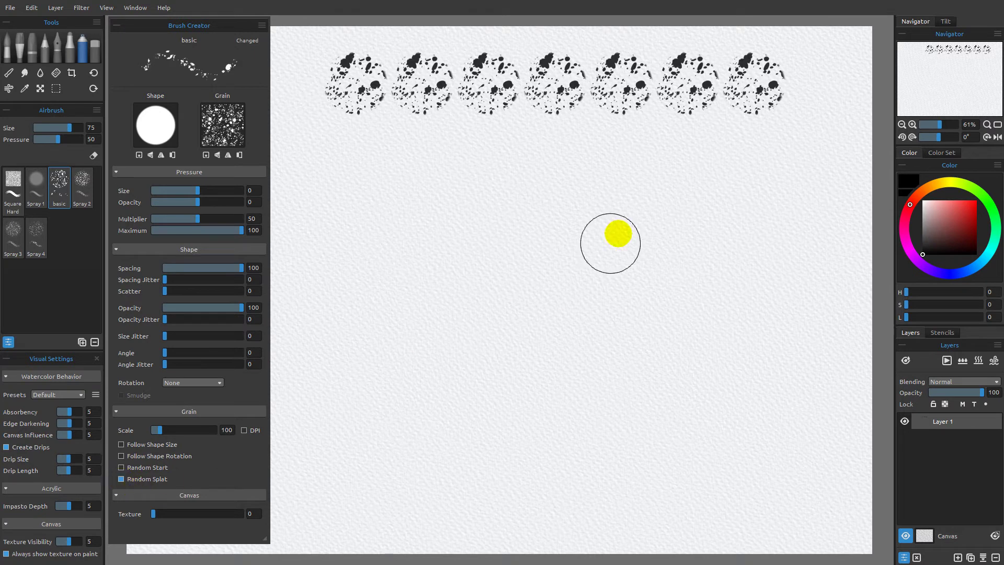
left_click(353, 154)
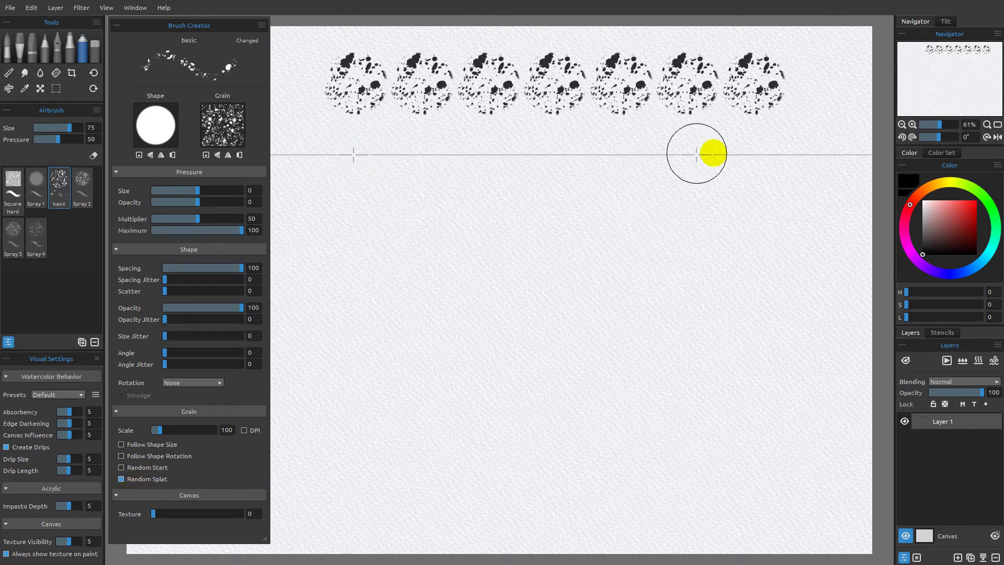
left_click(780, 155, "shift")
left_click_drag(386, 178, 325, 180)
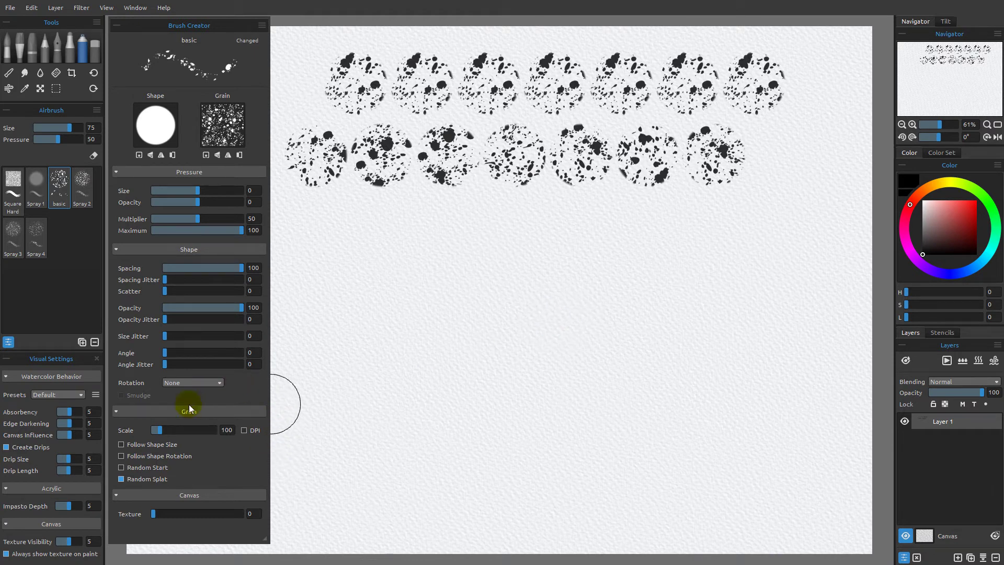
- Cut Grain Scale to 50 and paint a third straight row of six splatter dabs
left_click_drag(160, 431, 155, 430)
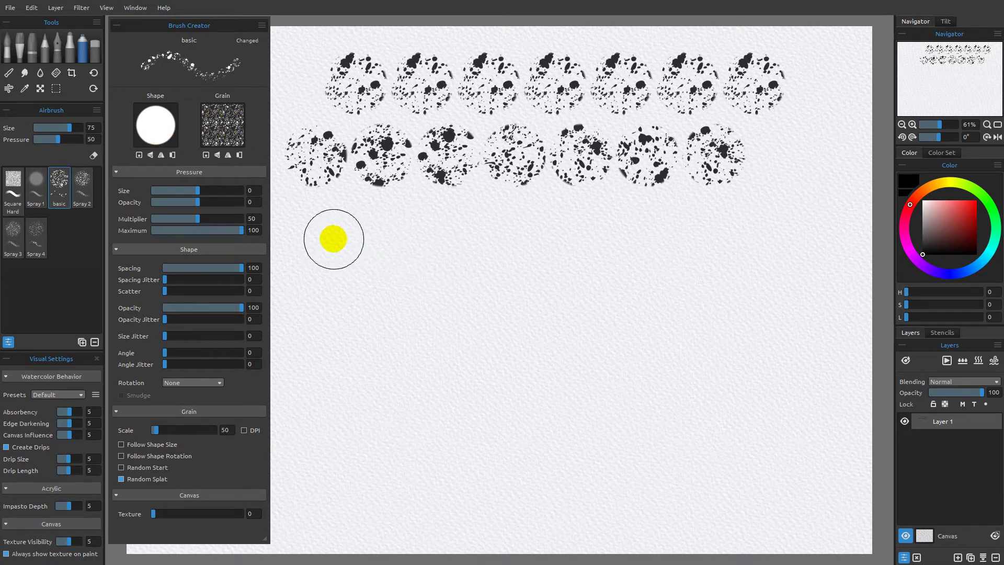
key("shift")
left_click(781, 240, "shift")
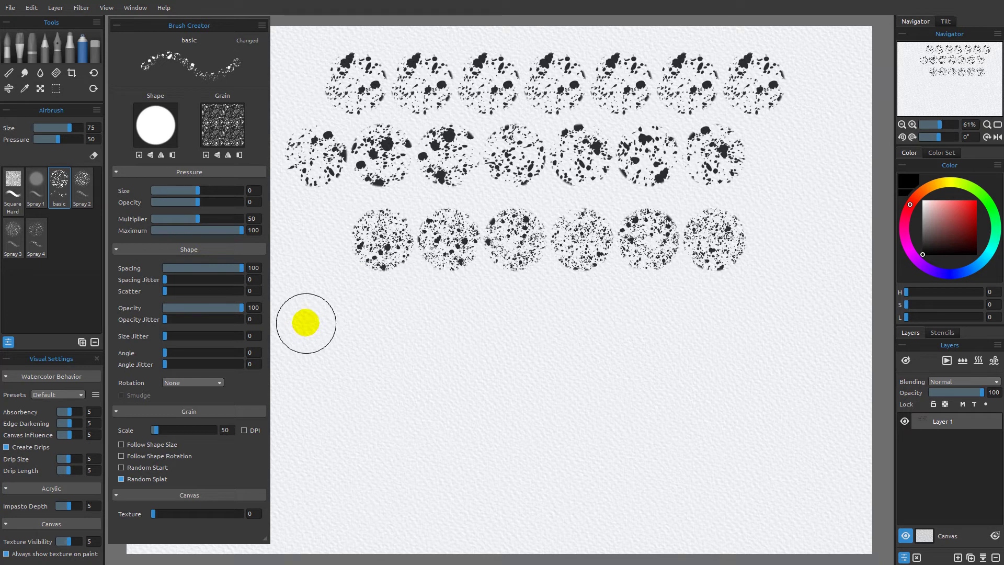
- Lower the brush size to 37 and paint a straight line of small dabs beneath
left_click_drag(67, 130, 51, 130)
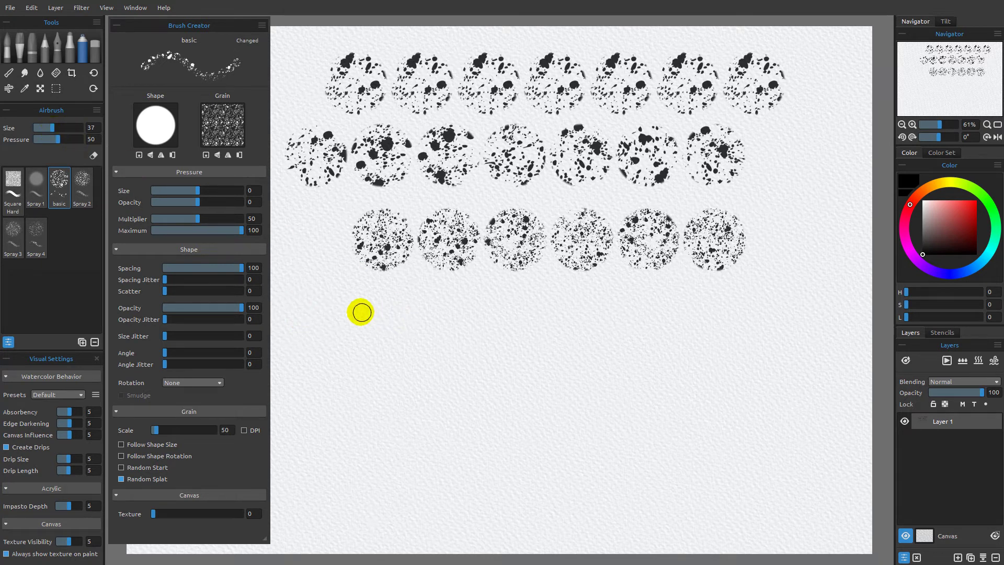
left_click_drag(352, 309, 765, 307)
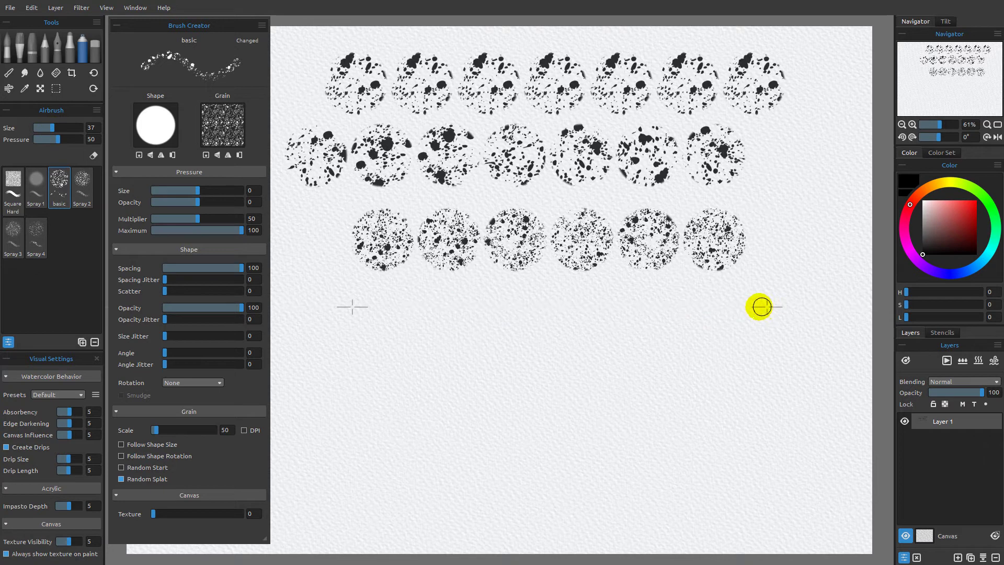
left_click_drag(433, 306, 343, 309)
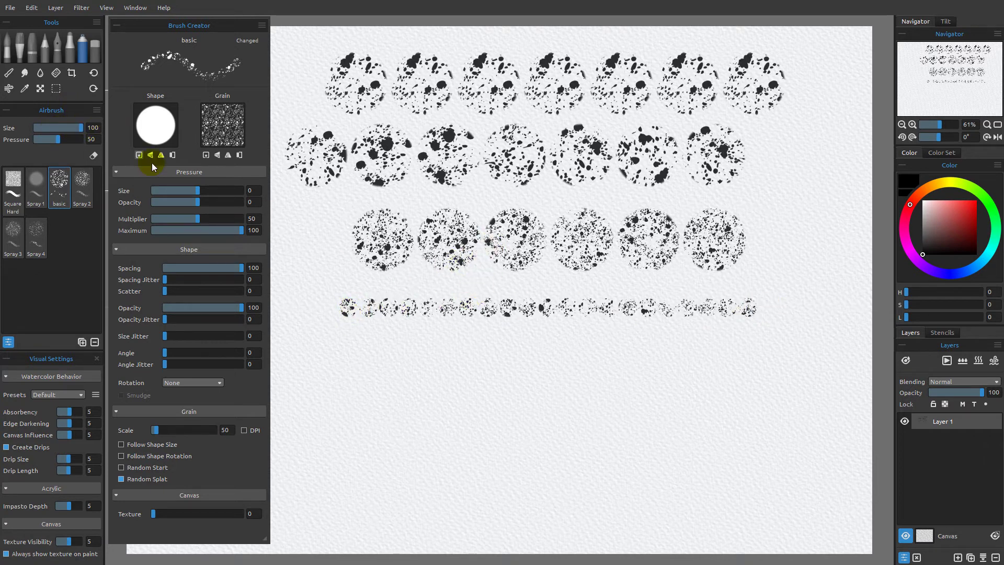
- Paint a bottom row of three large size-100 splatter dabs beneath the test rows
mouse_move(345, 379)
left_mouse_down()
mouse_move(769, 379)
mouse_move(369, 393)
left_mouse_up()
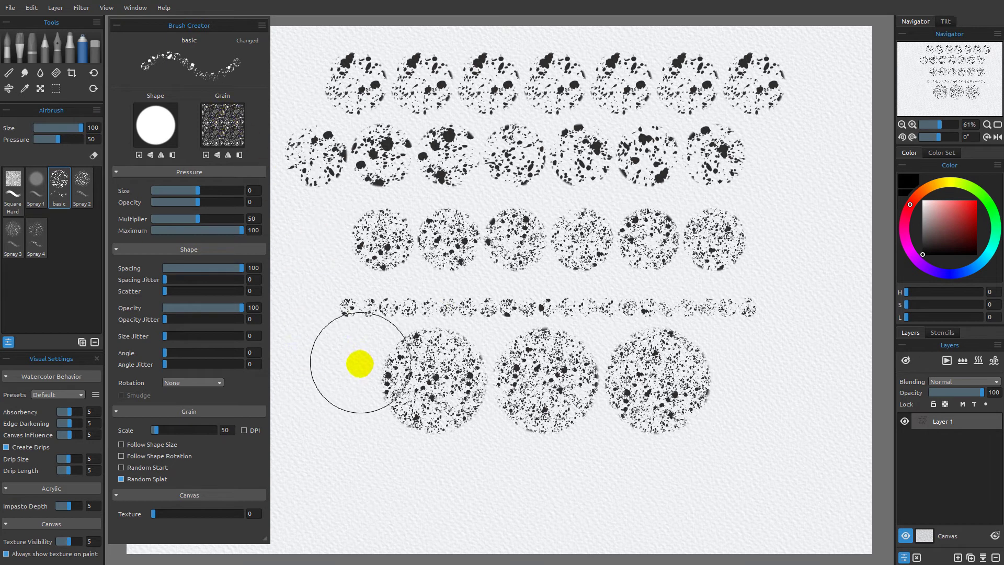
left_click(224, 123)
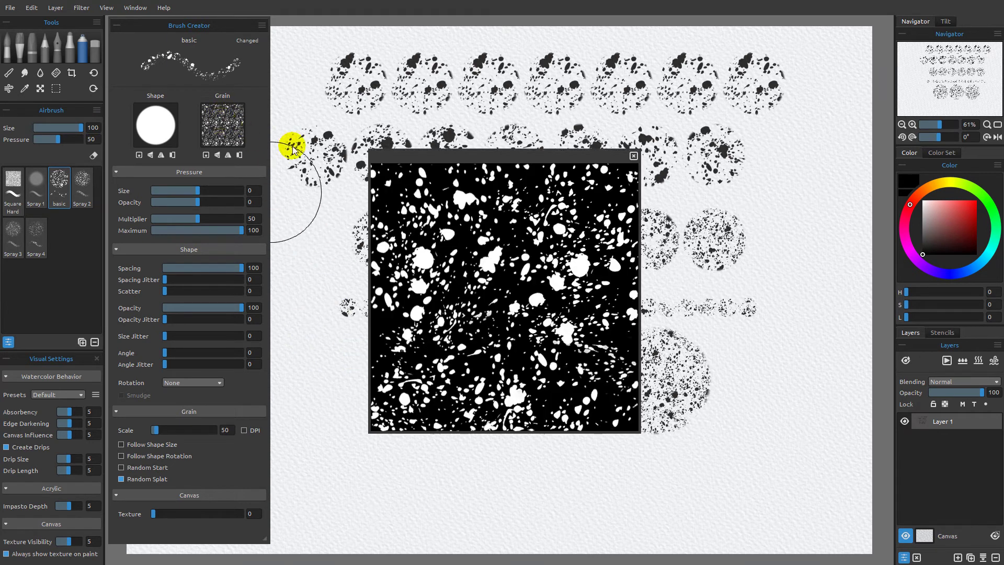
left_click_drag(520, 155, 691, 61)
left_click(663, 179)
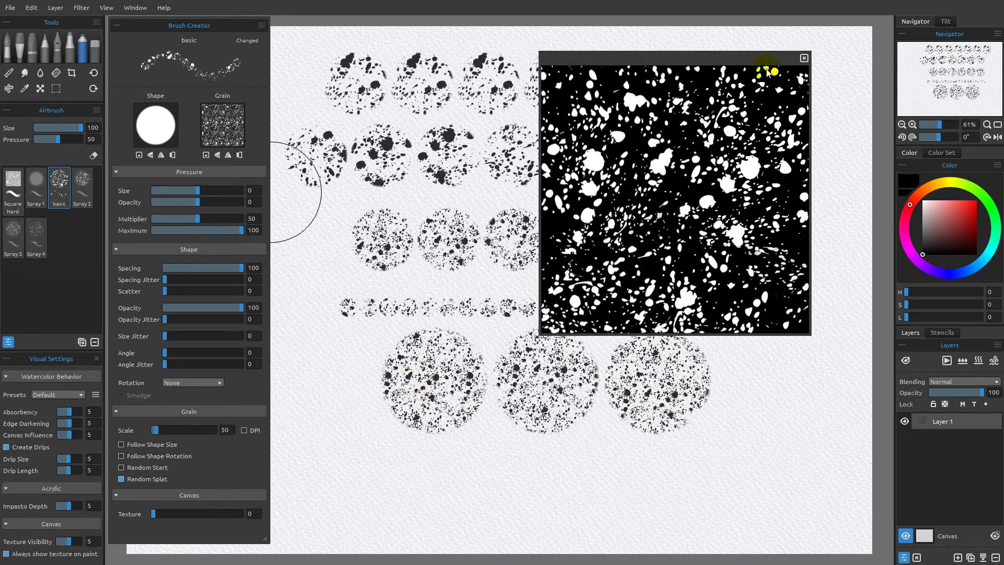
left_click(804, 57)
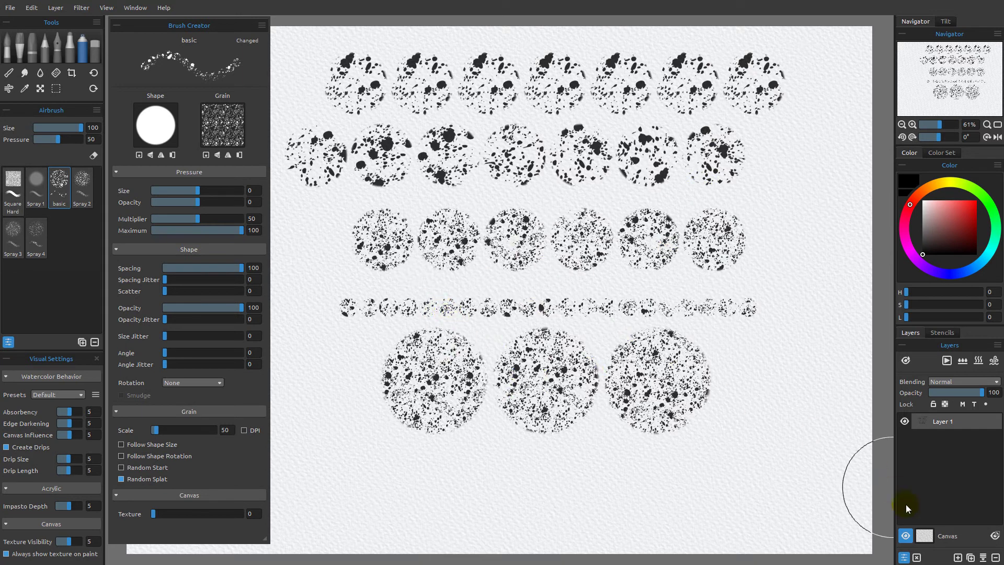
- Clear the layer, paint four fine dabs, then switch off grain DPI and paint three coarser dabs below
left_click(918, 558)
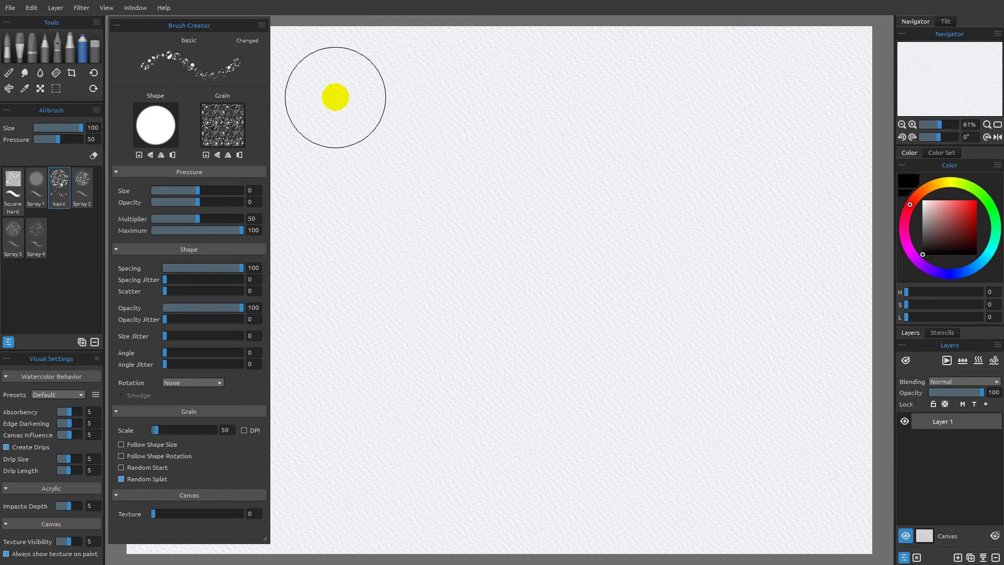
left_click(787, 95, "shift")
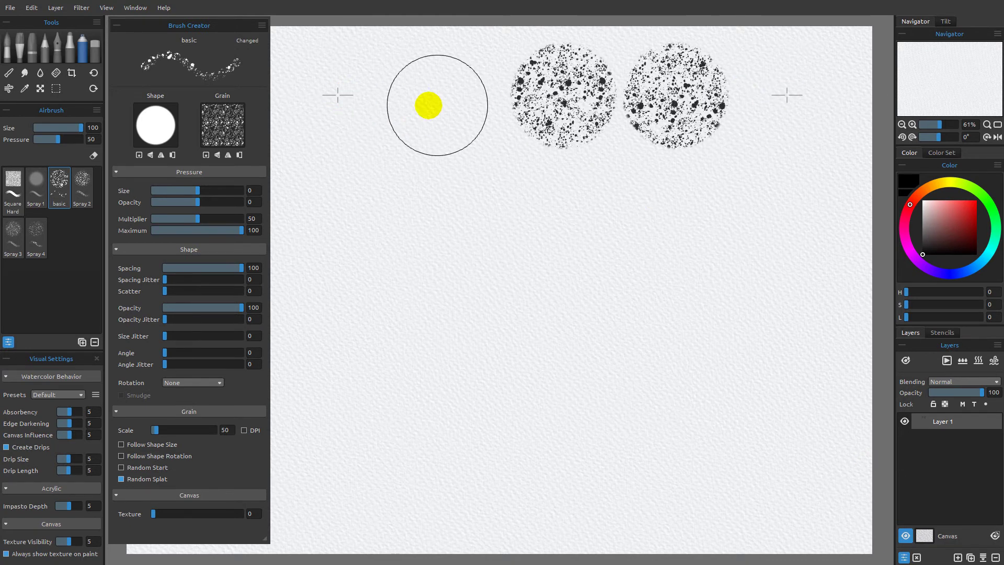
left_click(243, 430)
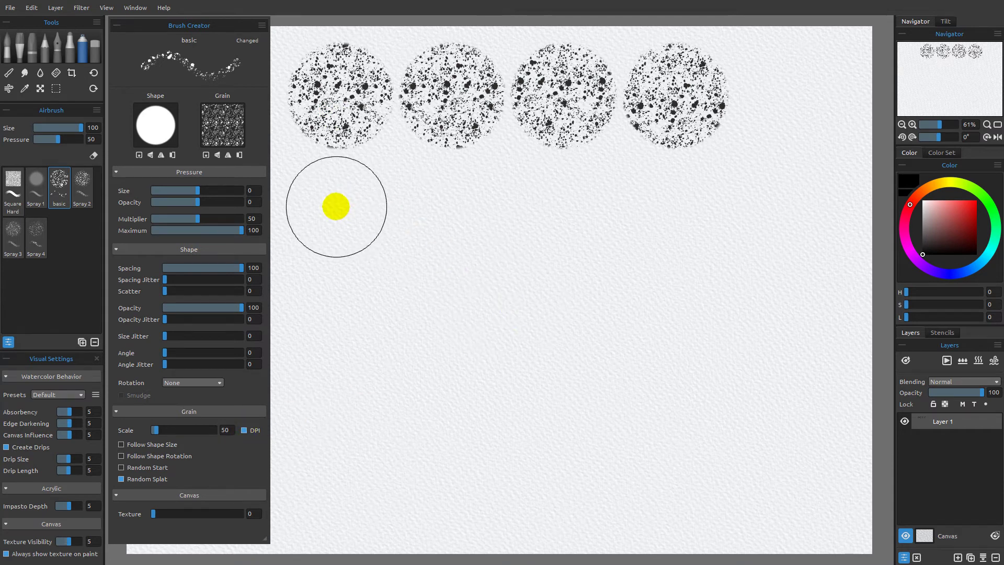
left_click(337, 206)
left_click(710, 205, "shift")
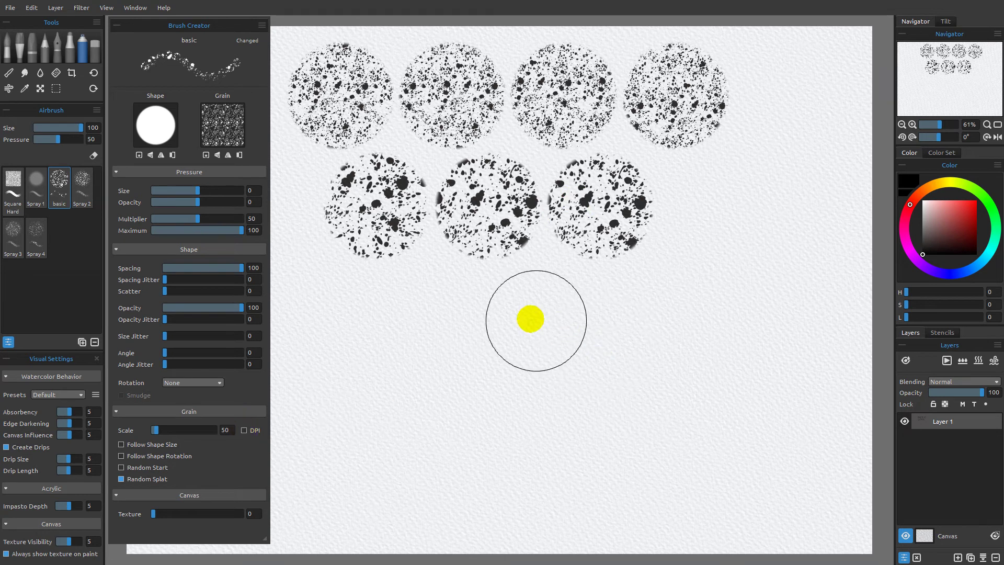
- Set the canvas resolution to 400 DPI, keeping the 29.7 × 21 cm paper size
left_click(72, 74)
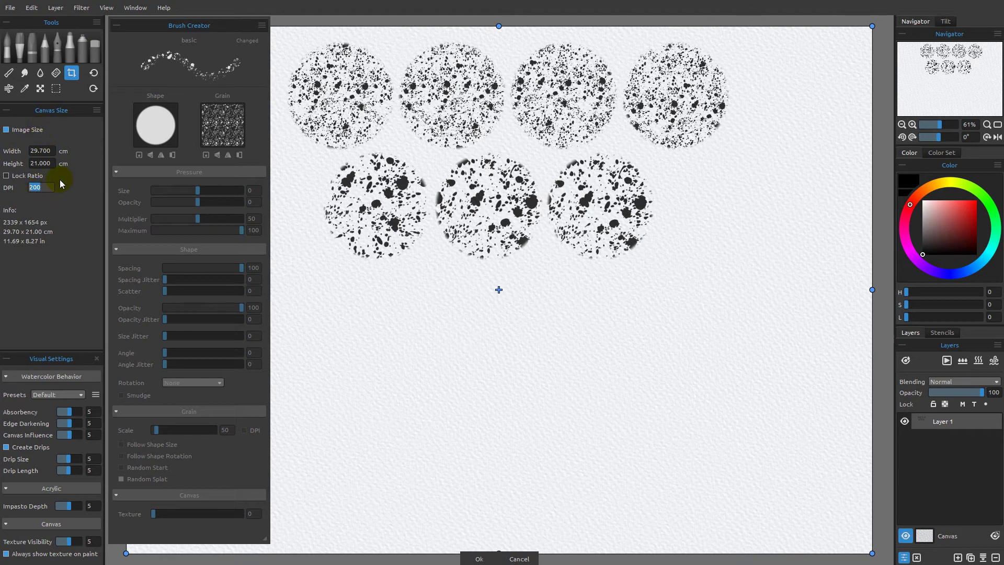
type("400")
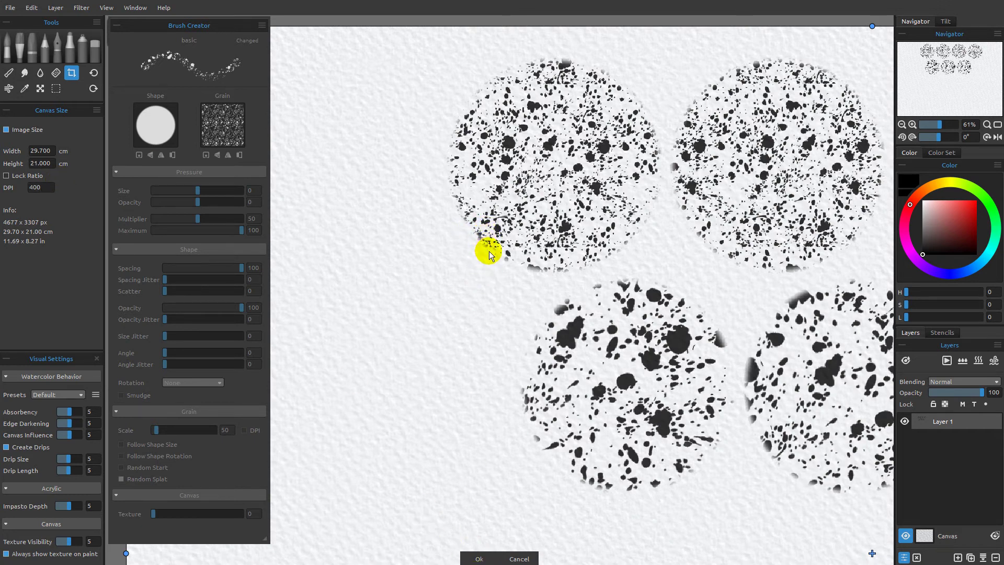
key("Return")
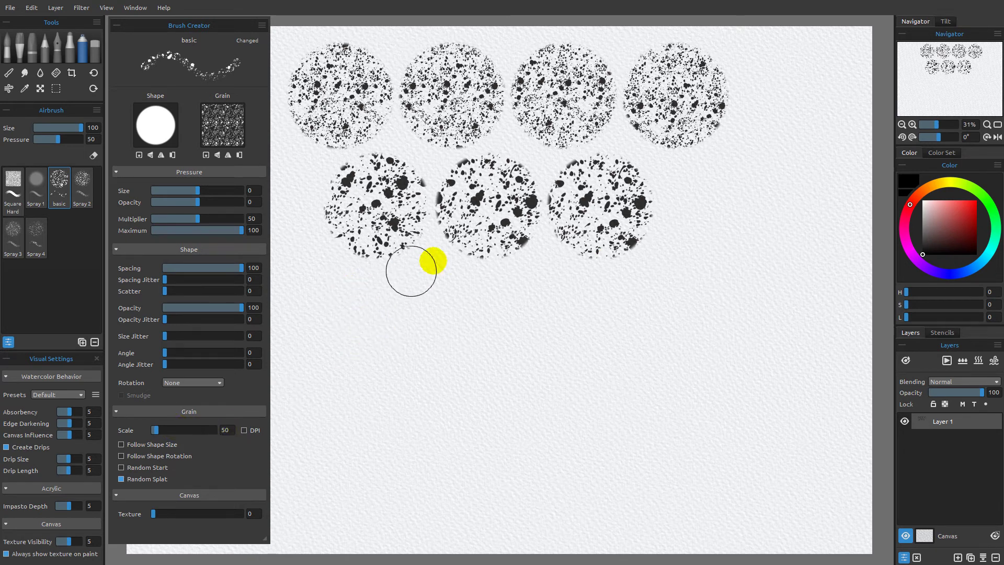
- Turn grain DPI back on and paint two small splatter dabs right of the second row
left_click(791, 75)
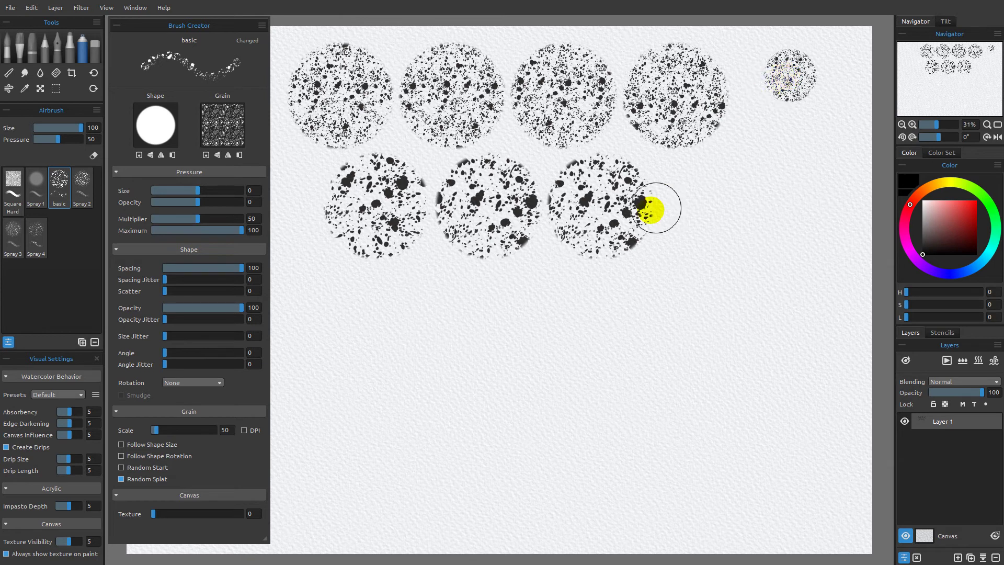
left_click(243, 430)
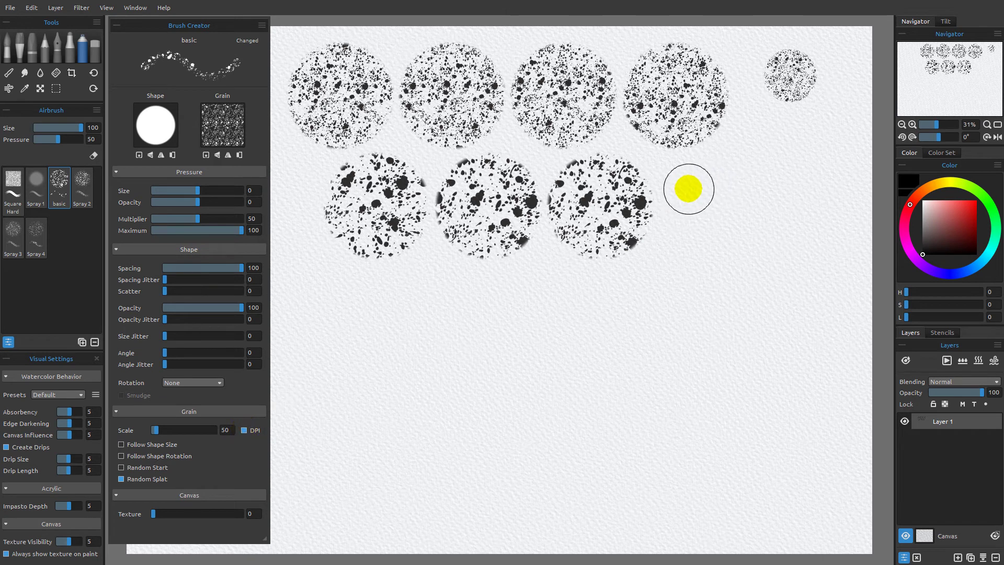
left_click_drag(832, 188, 700, 192)
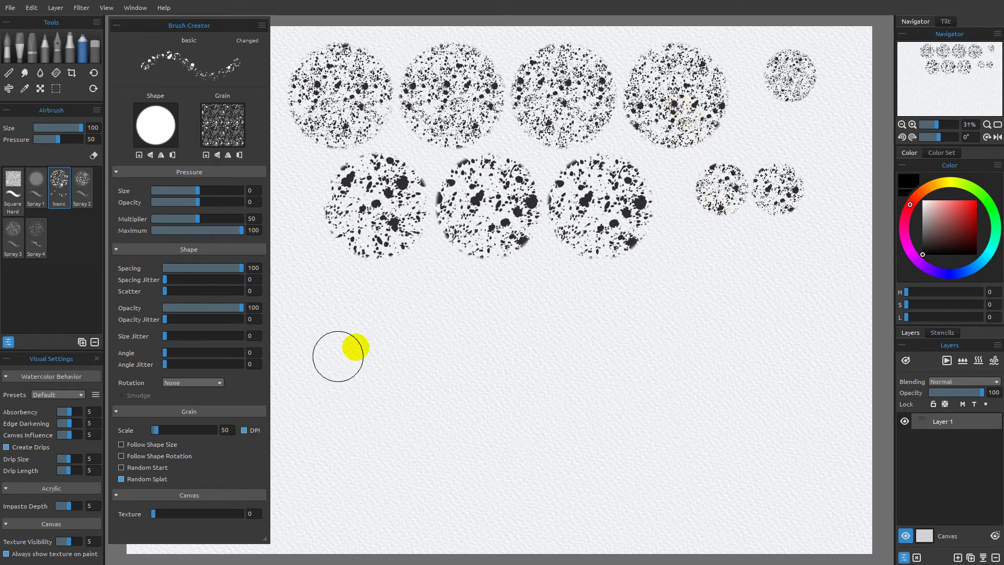
- Set the canvas DPI to 100 and apply, giving a 1169 x 827 px A4 canvas
left_click(72, 74)
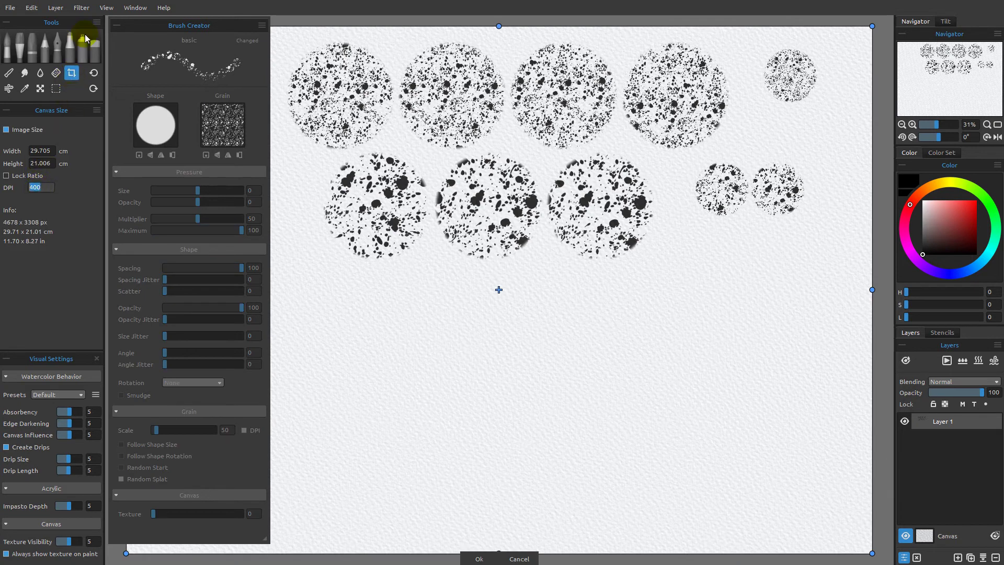
type("100")
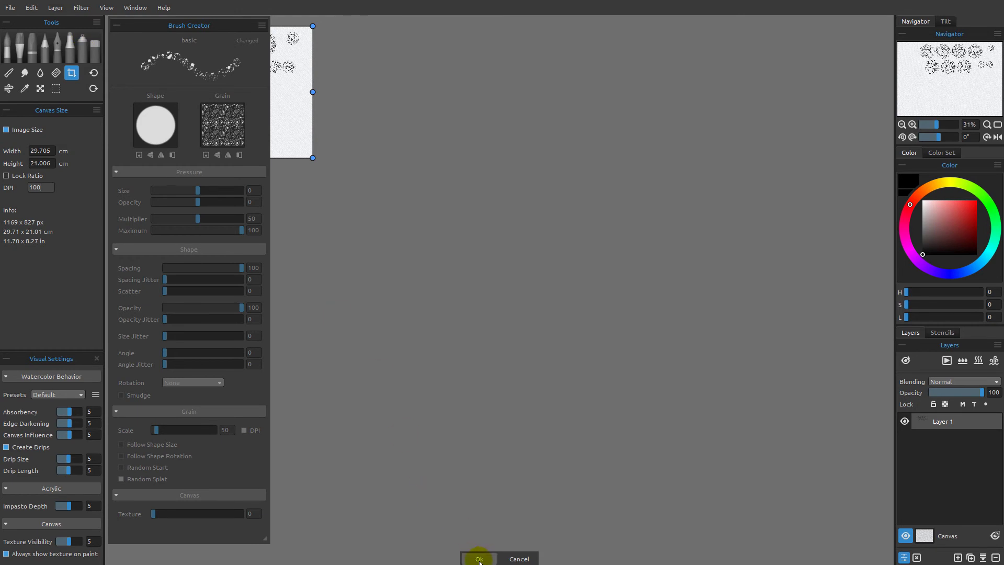
left_click(988, 124)
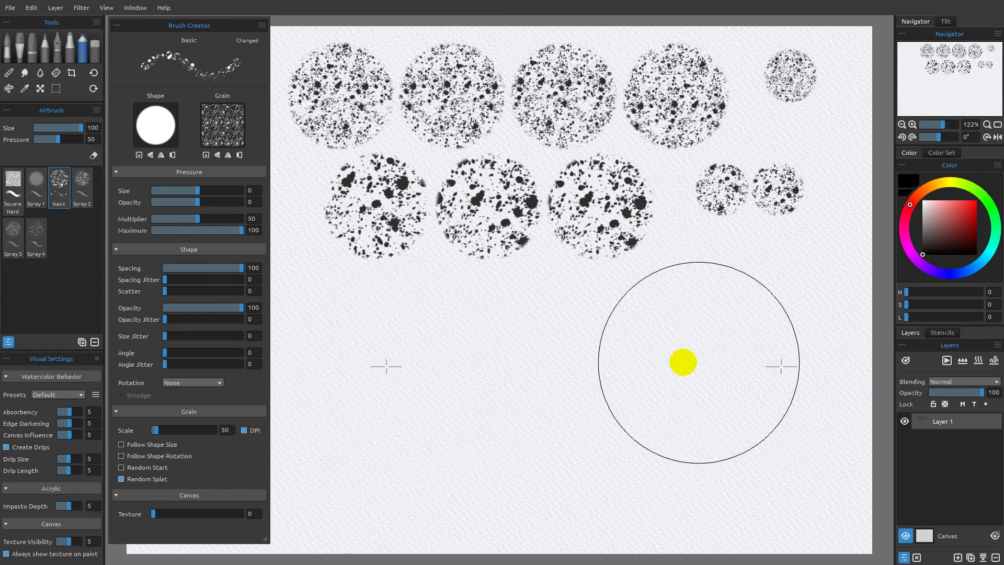
- Stamp a single large, finely grained splatter dab beneath the test rows
left_click(557, 366)
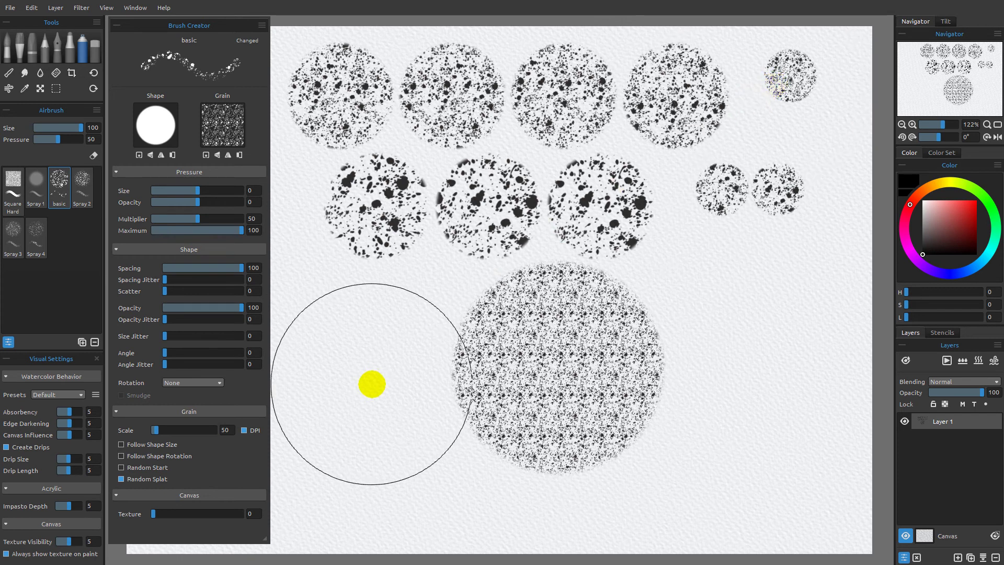
- Set the canvas DPI to 200, resizing the image to 2338 x 1654 px
left_click(72, 73)
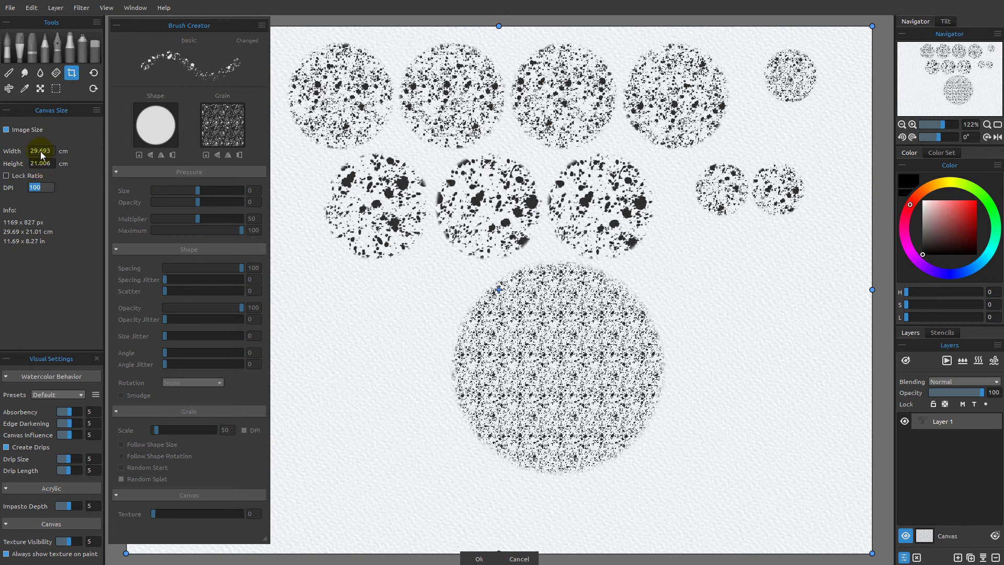
type("200")
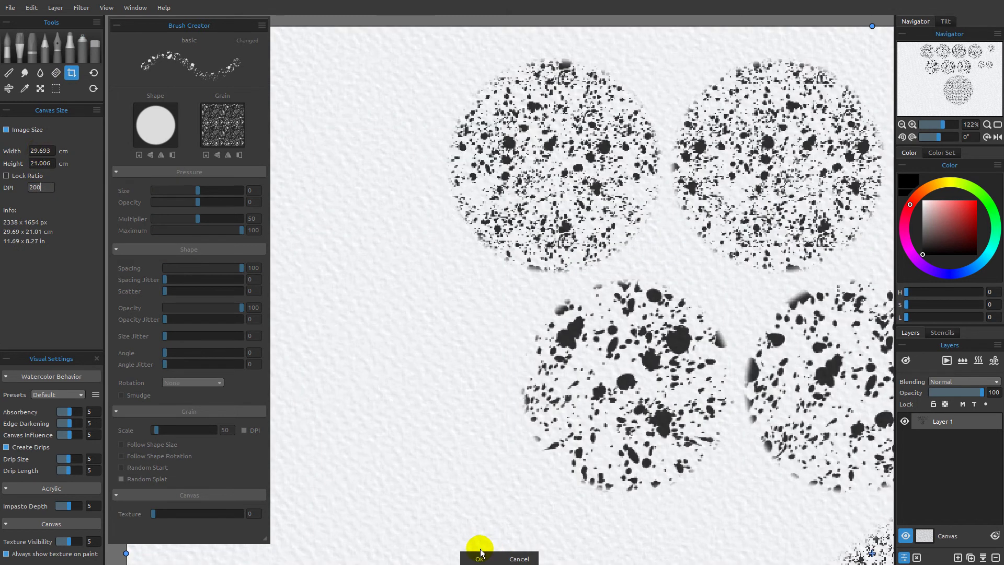
key("Return")
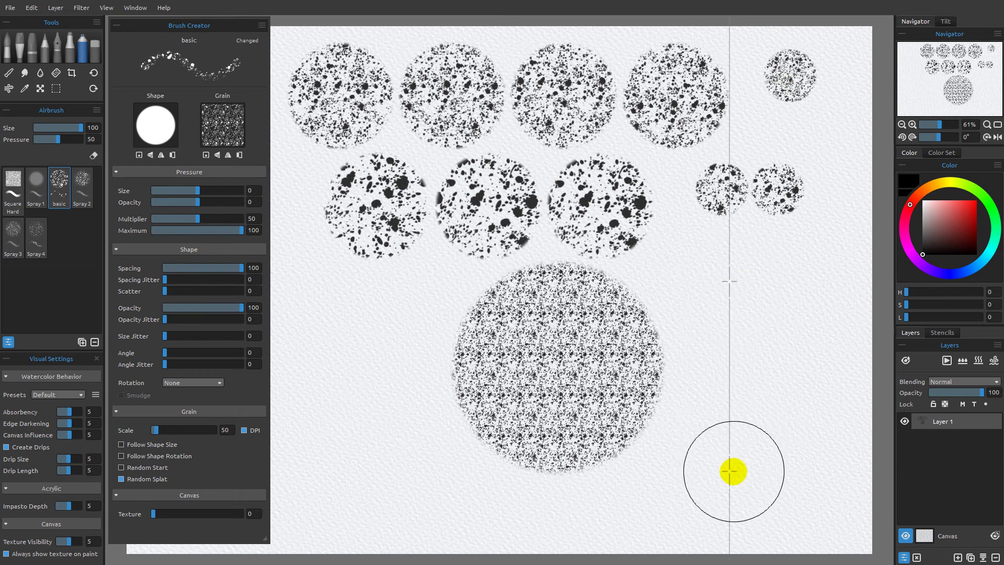
- Stamp a test dab right of the large dab to compare the brush at 200 DPI
left_click(735, 335)
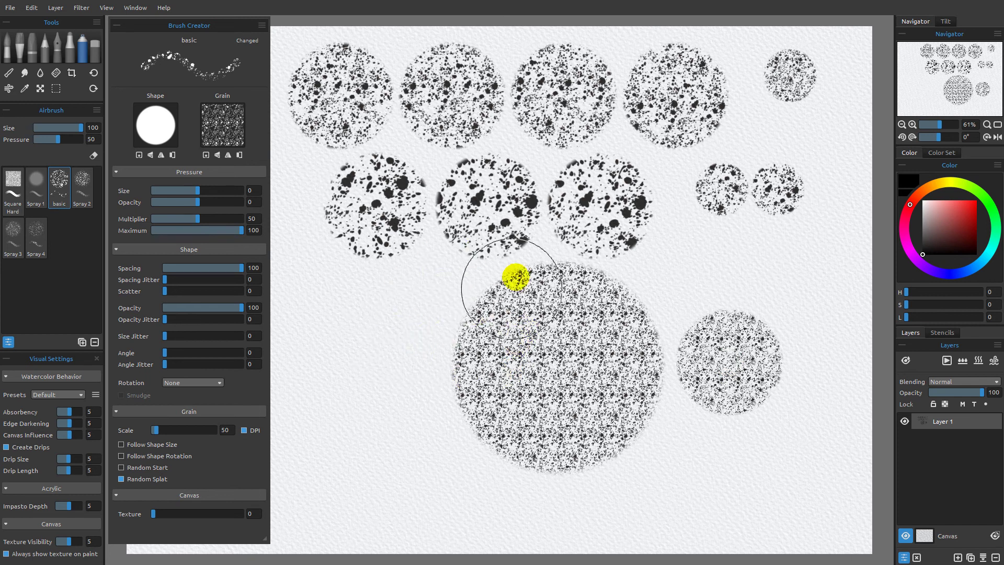
- Unlink grain scale from canvas DPI, enter a new scale value, and test it over the large dab
left_click(243, 431)
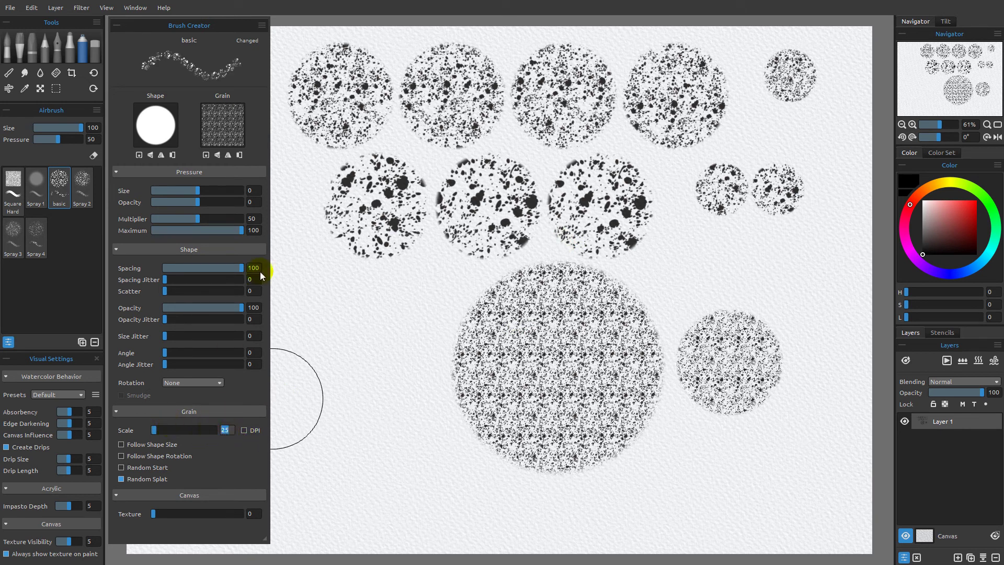
type("10")
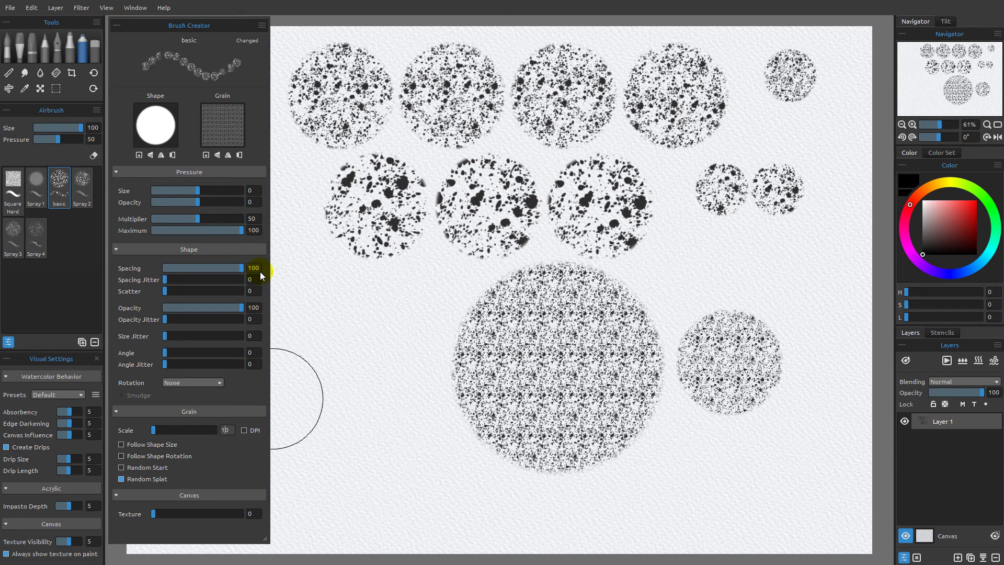
key("BackSpace")
type("5")
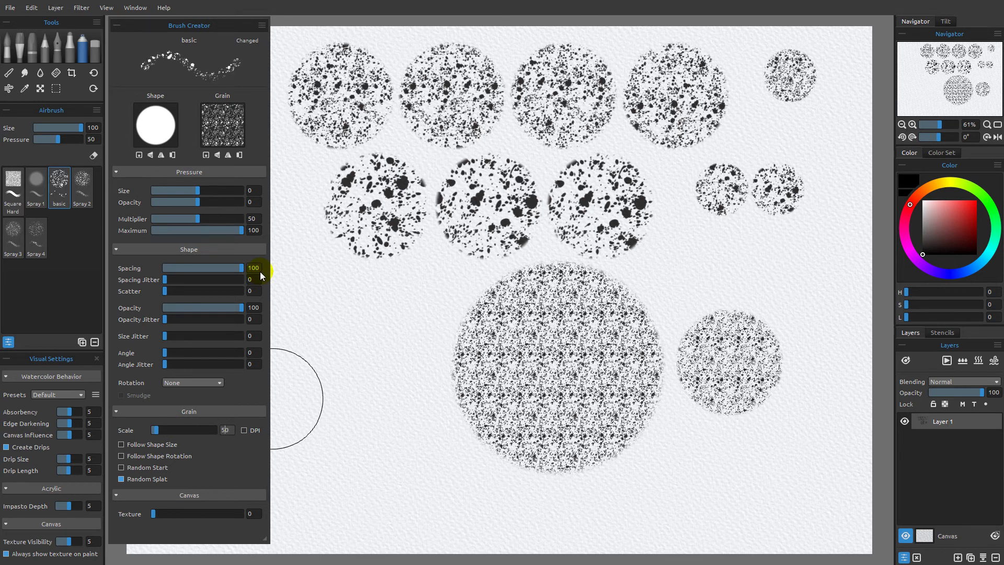
mouse_move(460, 348)
left_mouse_down()
mouse_move(510, 380)
mouse_move(459, 335)
mouse_move(499, 311)
mouse_move(497, 320)
mouse_move(676, 327)
mouse_move(696, 341)
mouse_move(590, 297)
mouse_move(499, 373)
mouse_move(541, 397)
mouse_move(538, 357)
mouse_move(521, 344)
mouse_move(517, 362)
mouse_move(673, 365)
mouse_move(635, 364)
left_mouse_up()
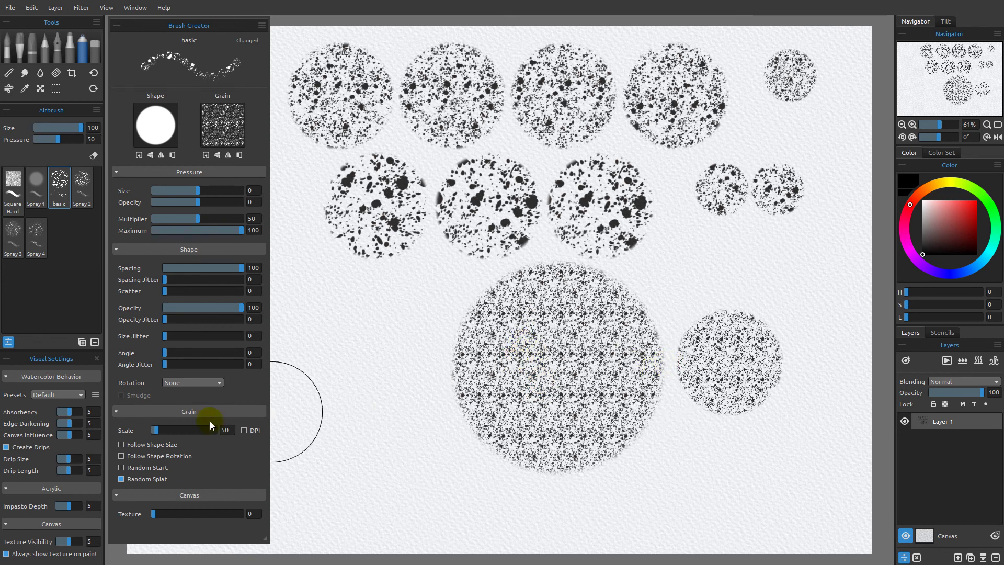
- Relink grain scale to canvas DPI and test a stroke across both dabs
left_click(244, 430)
left_click(533, 406)
mouse_move(523, 395)
left_mouse_down()
mouse_move(531, 334)
mouse_move(704, 335)
mouse_move(679, 366)
mouse_move(616, 359)
mouse_move(577, 376)
mouse_move(694, 357)
mouse_move(786, 80)
mouse_move(545, 381)
mouse_move(245, 429)
mouse_move(191, 429)
mouse_move(439, 352)
mouse_move(463, 356)
mouse_move(457, 336)
mouse_move(474, 292)
mouse_move(486, 295)
mouse_move(386, 378)
mouse_move(236, 429)
mouse_move(348, 352)
mouse_move(407, 347)
mouse_move(391, 344)
mouse_move(479, 305)
mouse_move(575, 339)
mouse_move(557, 324)
mouse_move(434, 385)
mouse_move(428, 403)
mouse_move(911, 501)
left_mouse_up()
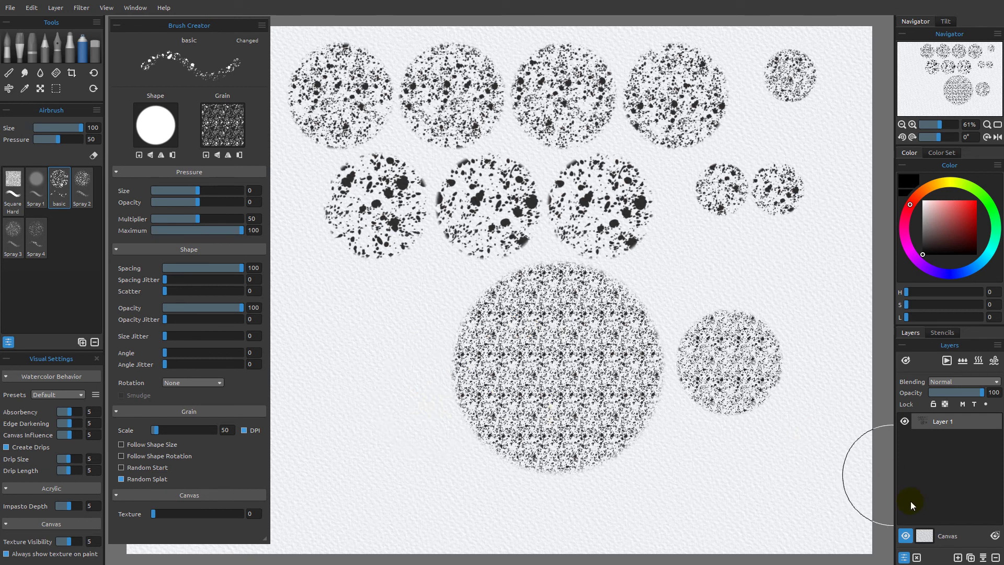
- Clear the layer, set scatter 33 and angle jitter 82, and paint a dense upper-middle dab cluster
left_click(917, 557)
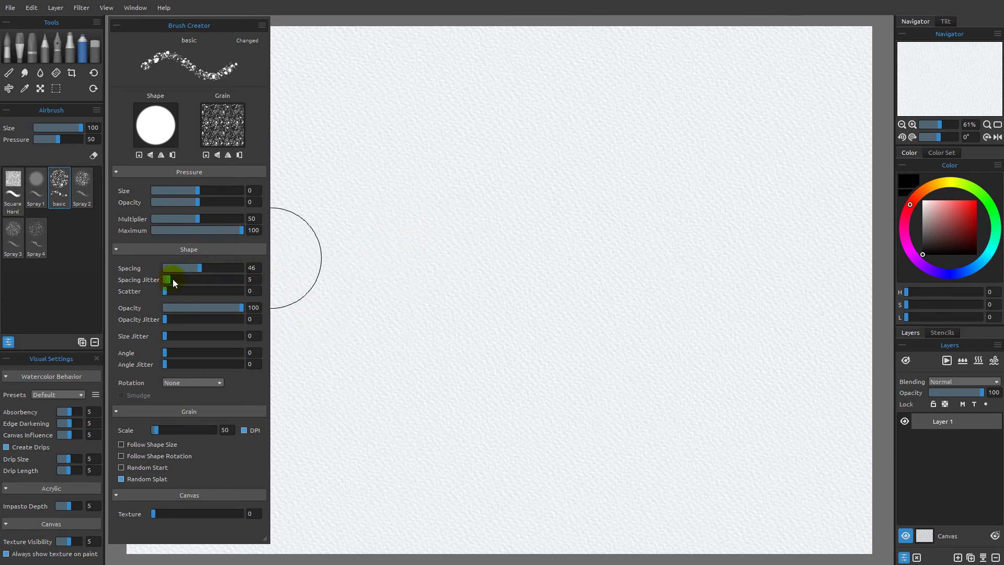
mouse_move(167, 293)
left_mouse_down()
mouse_move(183, 294)
mouse_move(194, 321)
mouse_move(165, 337)
mouse_move(188, 338)
mouse_move(199, 369)
left_mouse_up()
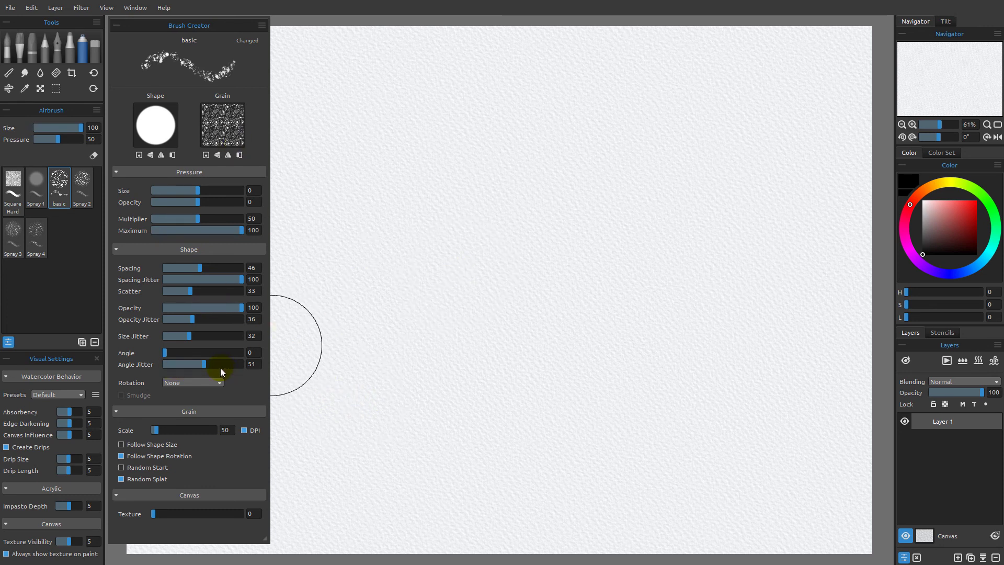
left_click_drag(203, 364, 228, 364)
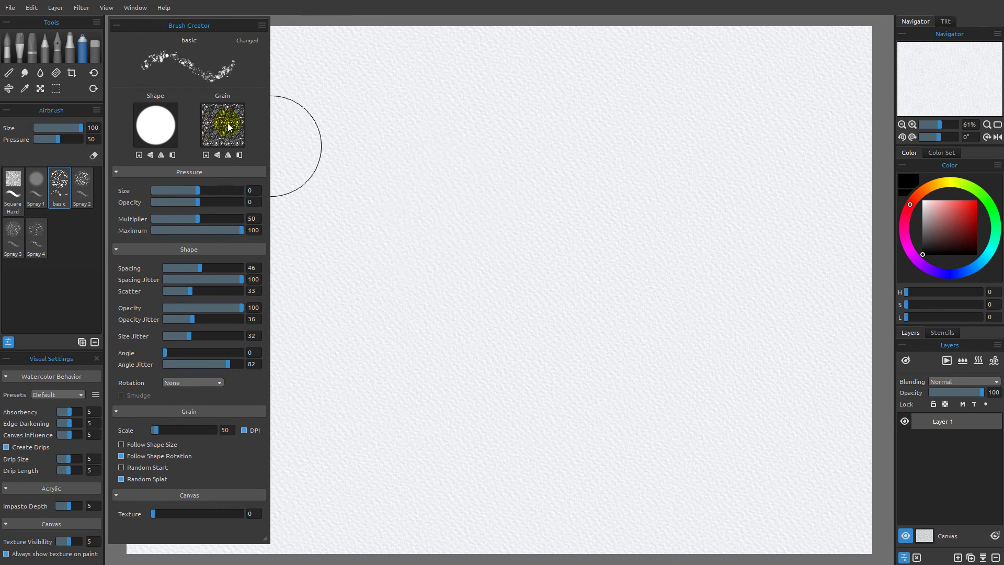
mouse_move(484, 182)
left_mouse_down()
mouse_move(455, 222)
mouse_move(444, 181)
mouse_move(540, 136)
mouse_move(406, 246)
mouse_move(522, 284)
mouse_move(541, 157)
mouse_move(581, 196)
left_mouse_up()
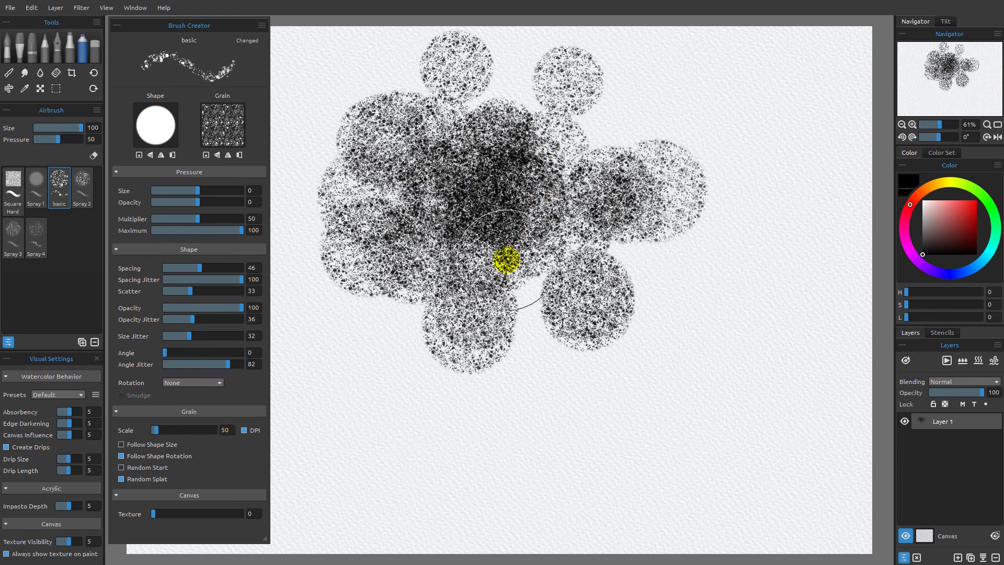
- Load 'shape round noise 3.png' as the brush shape and paint noisy dabs in the lower right
left_click(139, 155)
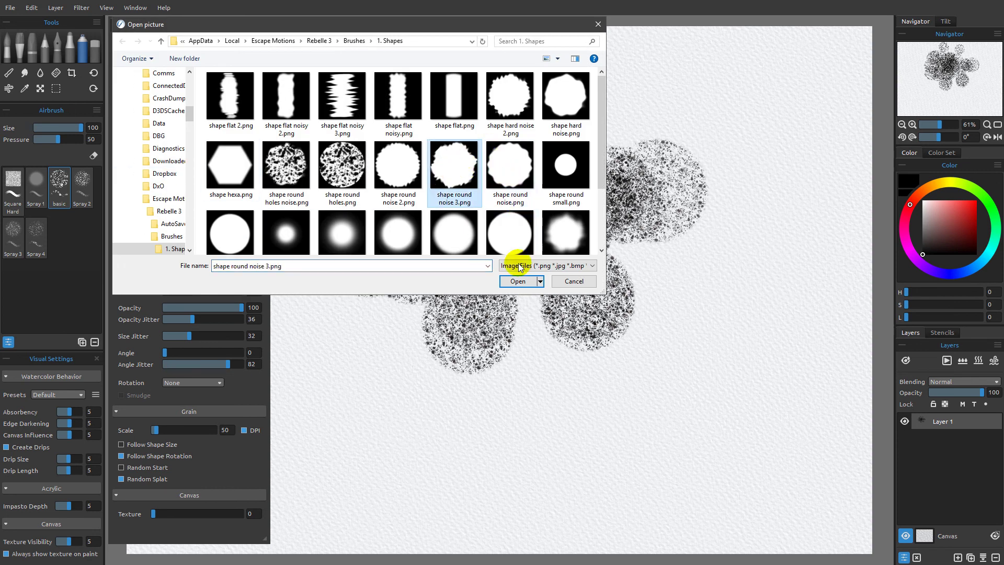
left_click(522, 283)
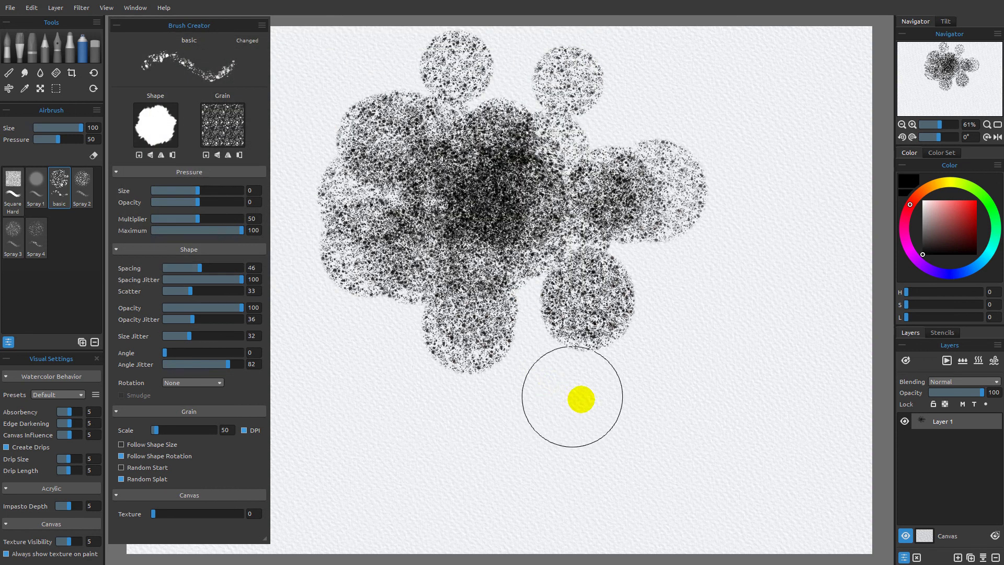
mouse_move(736, 418)
left_mouse_down()
mouse_move(668, 352)
mouse_move(587, 446)
mouse_move(748, 296)
mouse_move(695, 402)
mouse_move(664, 433)
mouse_move(742, 260)
mouse_move(617, 340)
left_mouse_up()
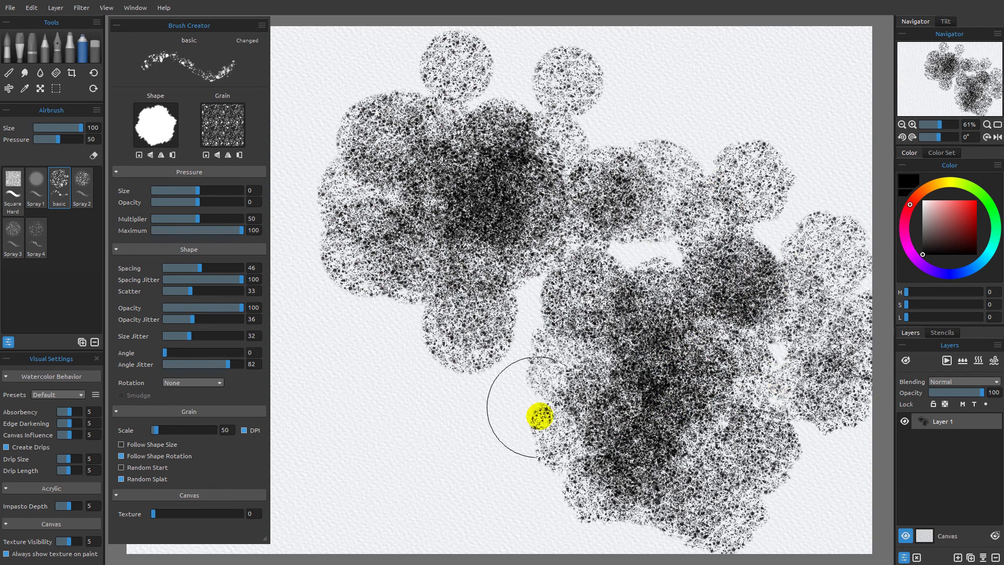
mouse_move(549, 437)
left_mouse_down()
mouse_move(632, 352)
mouse_move(782, 334)
mouse_move(673, 393)
mouse_move(668, 409)
left_mouse_up()
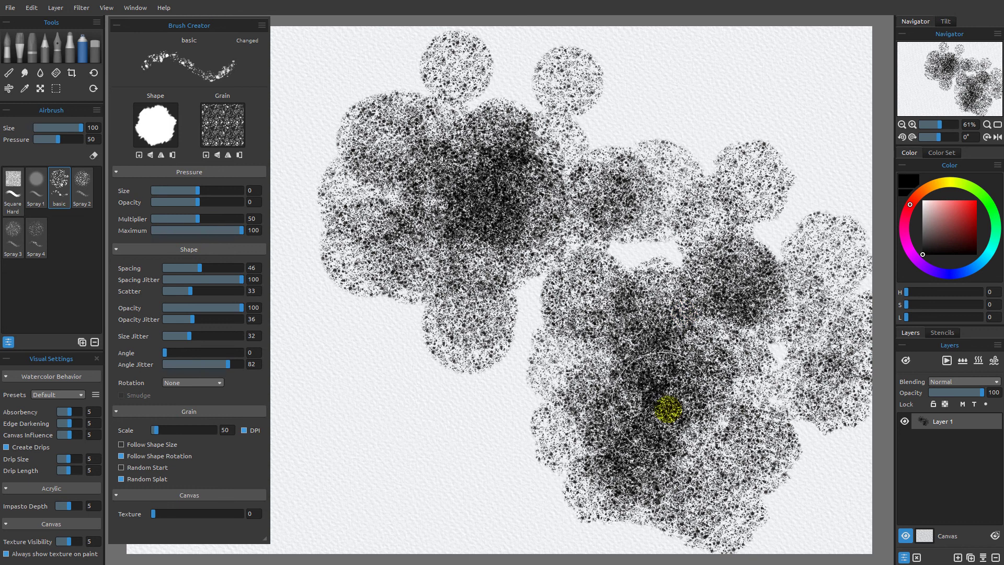
- Clear the layer to wipe away both splatter dab clusters
left_click(917, 559)
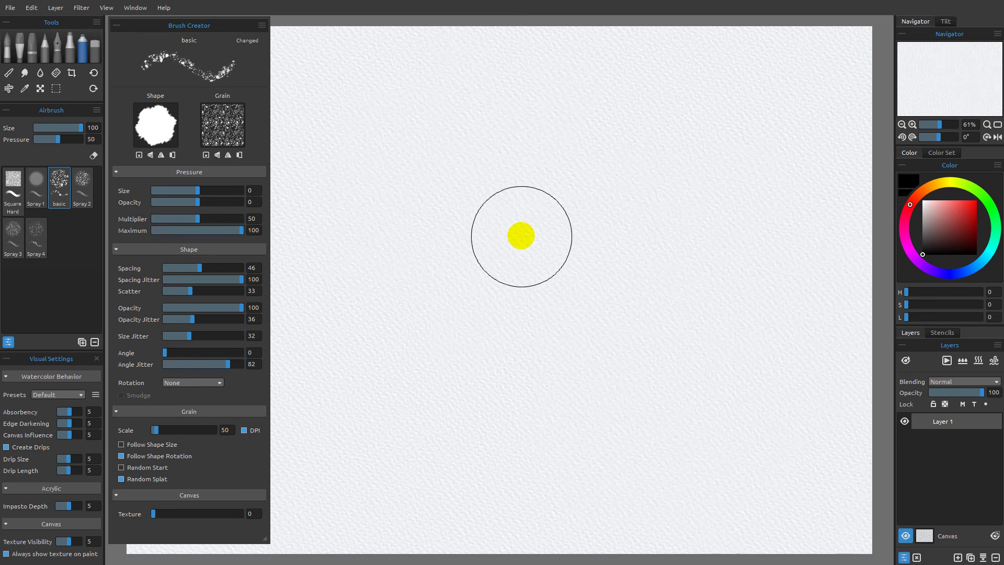